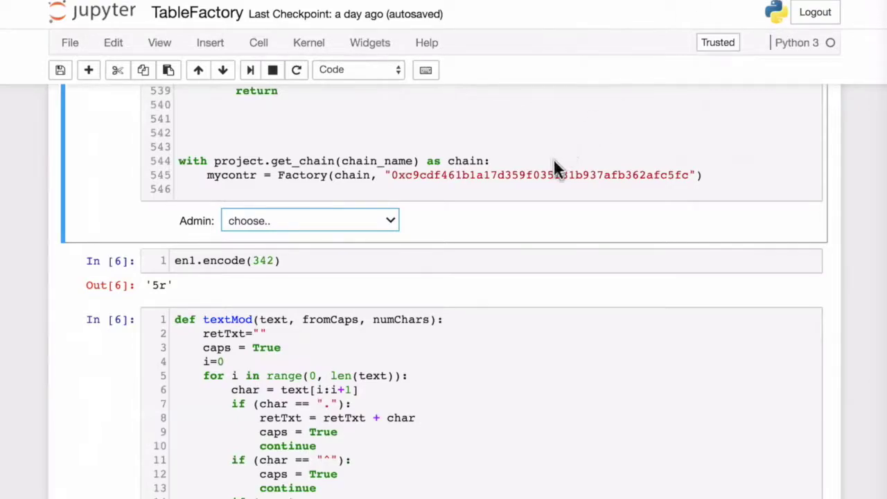
Step: Start a new table named "product or service" and set its table id to 200
{"action": "left_click", "coordinate": [389, 221]}
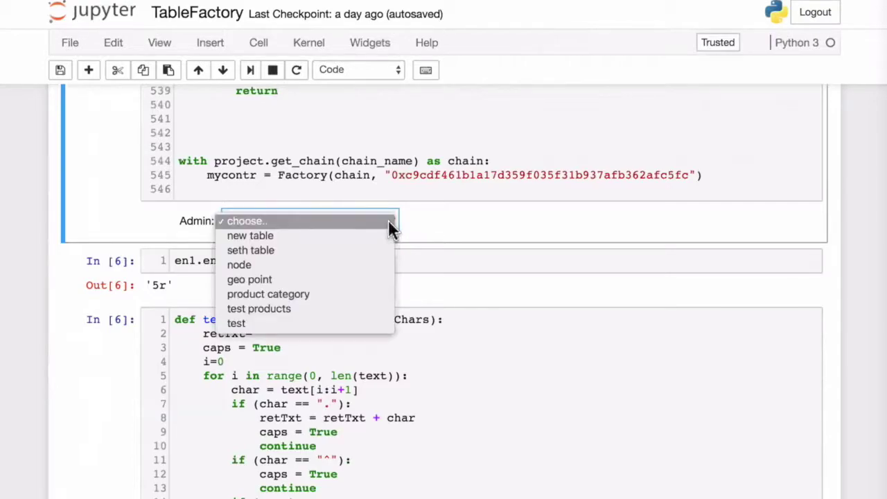
{"action": "left_click", "coordinate": [352, 236]}
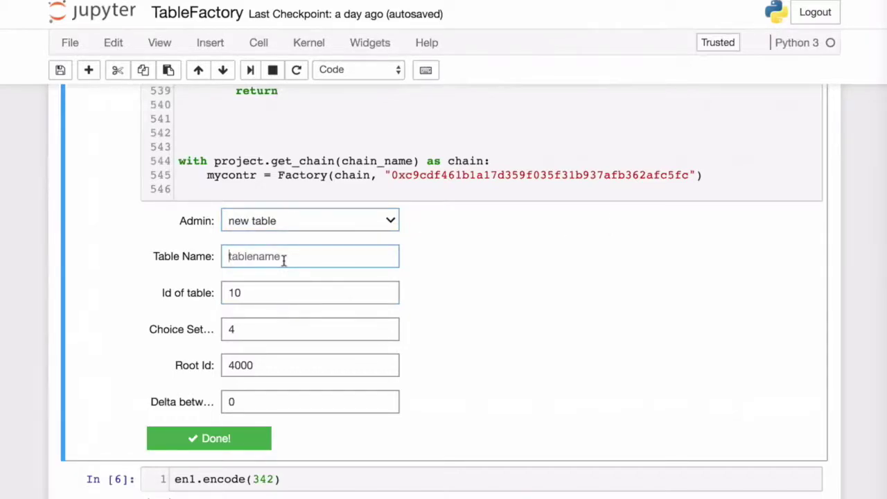
{"action": "left_click", "coordinate": [284, 256]}
{"action": "type", "text": "product or service"}
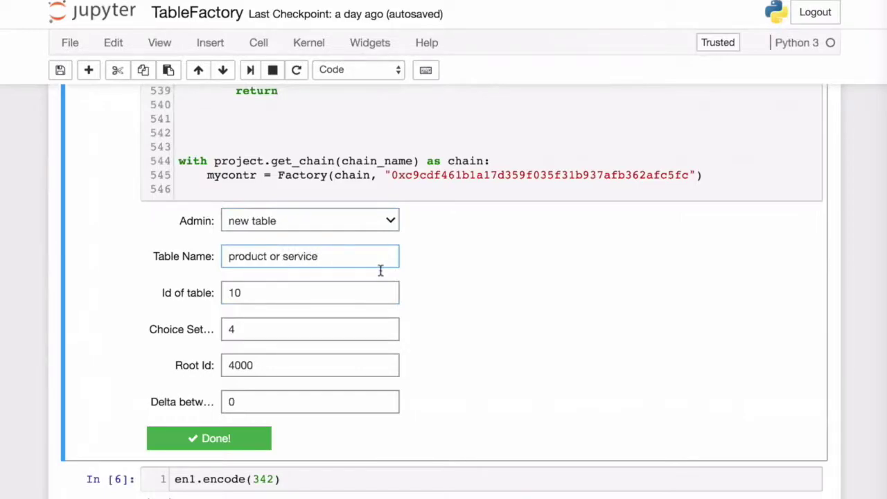
{"action": "left_click", "coordinate": [256, 293]}
{"action": "key", "text": "ctrl+a"}
{"action": "type", "text": "200"}
{"action": "left_click", "coordinate": [246, 402]}
{"action": "key", "text": "ctrl+a"}
{"action": "key", "text": "ctrl+v"}
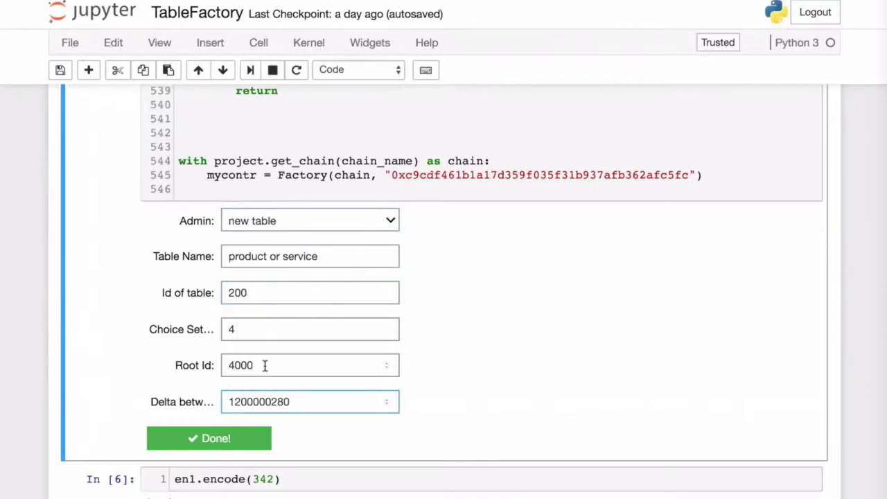
{"action": "left_click", "coordinate": [200, 365]}
{"action": "type", "text": "0"}
{"action": "left_click", "coordinate": [223, 444]}
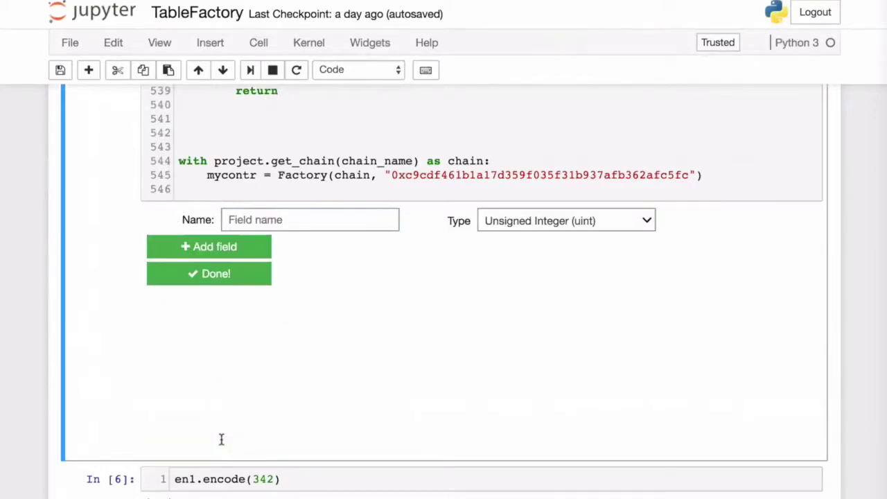
Step: Add four more field rows to the table definition for a total of five
{"action": "left_click", "coordinate": [220, 249]}
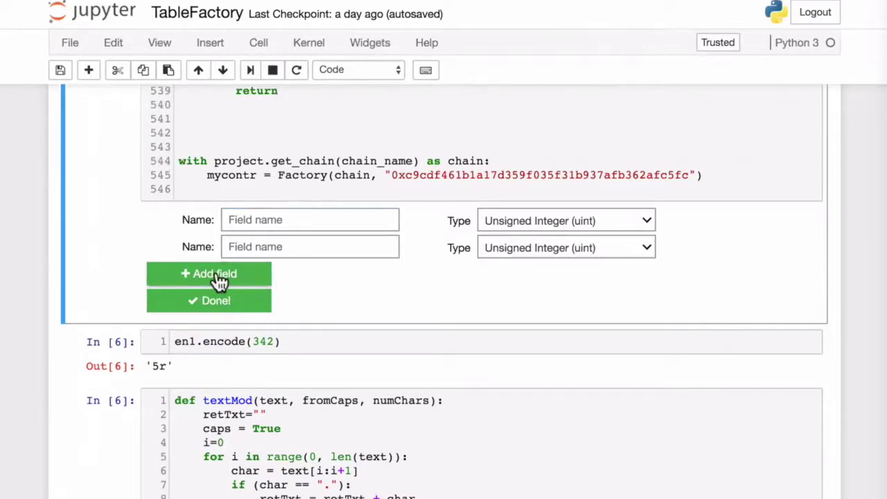
{"action": "left_click", "coordinate": [216, 272]}
{"action": "left_click", "coordinate": [210, 306]}
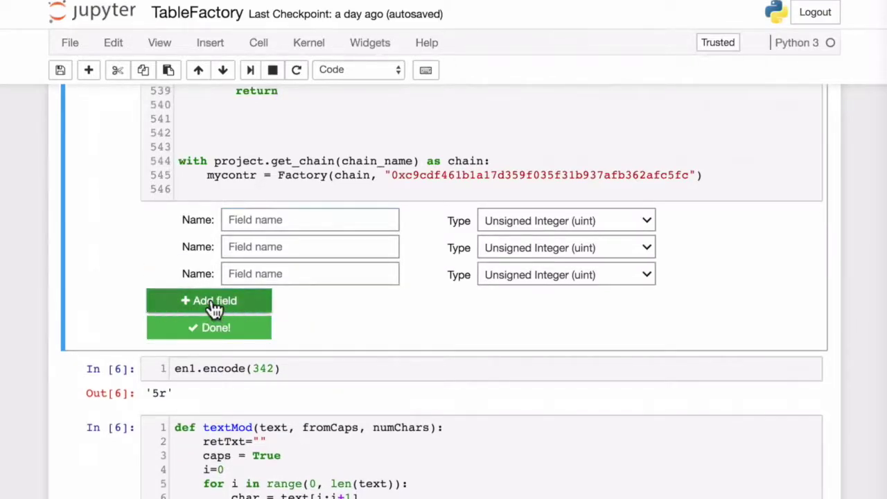
{"action": "left_click", "coordinate": [206, 334]}
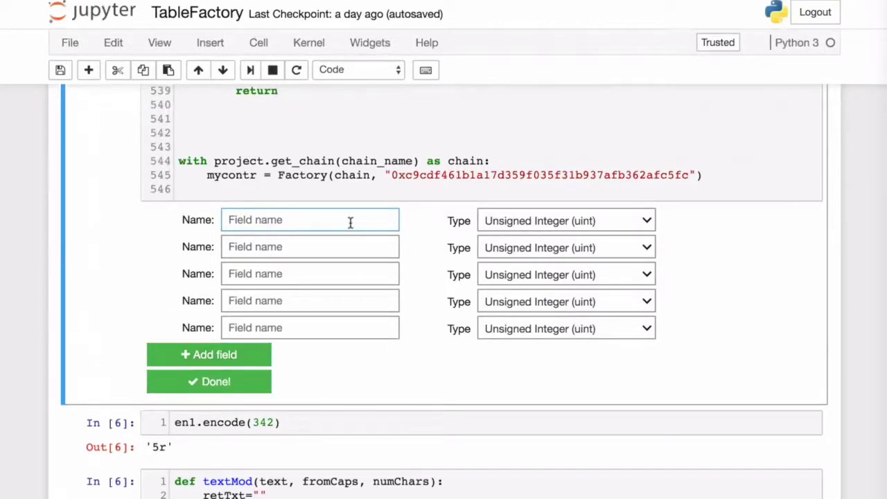
Step: Name the five table fields name, location, category, contact and price, in that order
{"action": "type", "text": "namelocat"}
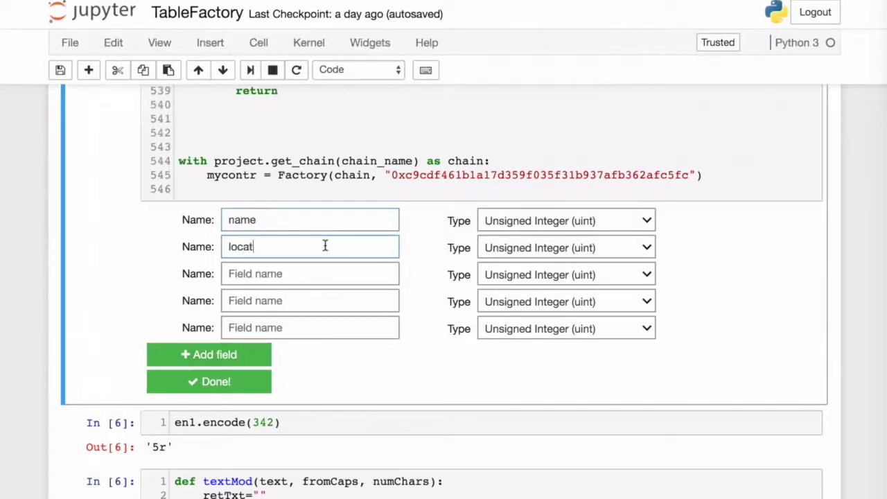
{"action": "type", "text": "ioncategory"}
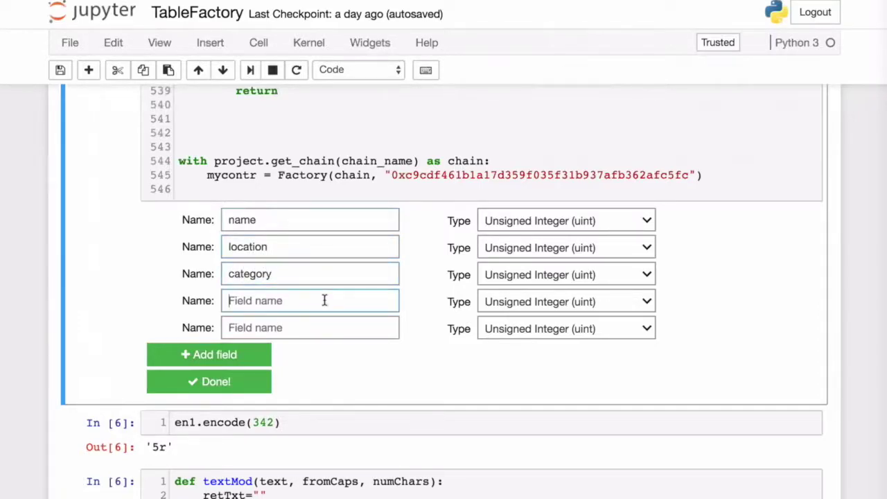
{"action": "type", "text": "contact"}
{"action": "left_click", "coordinate": [339, 330]}
{"action": "type", "text": "price"}
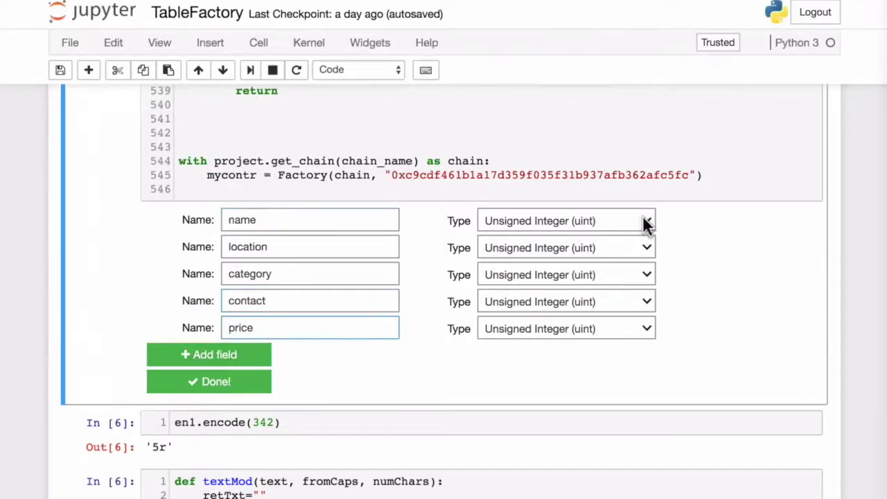
Step: Set the name field's type to Name in English (uint), contact to Chain Address (address) and location to geo point
{"action": "left_click", "coordinate": [646, 223]}
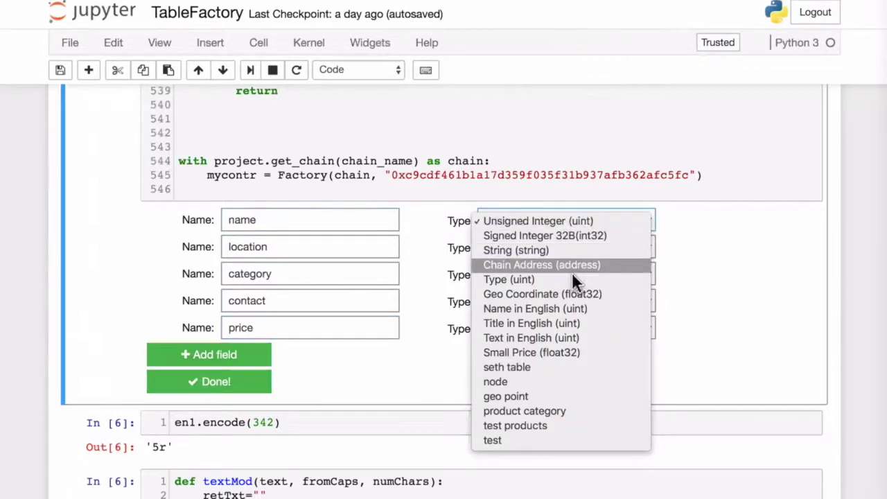
{"action": "left_click", "coordinate": [561, 311]}
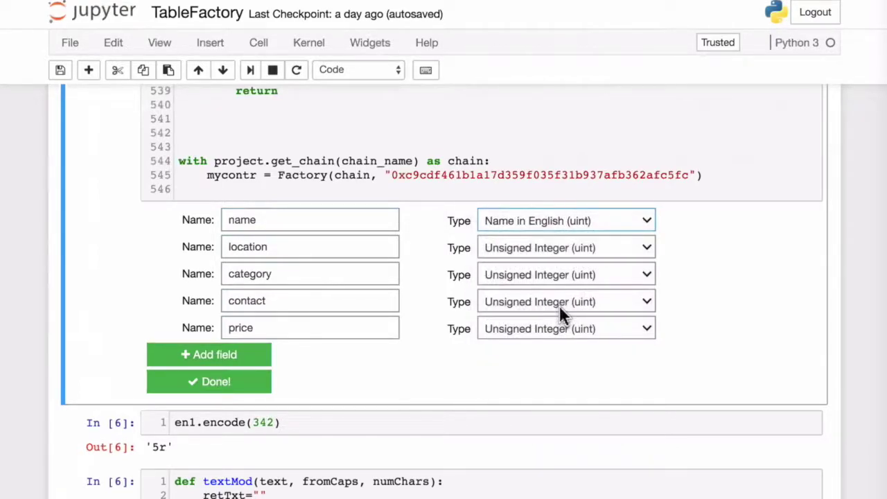
{"action": "left_click", "coordinate": [638, 307]}
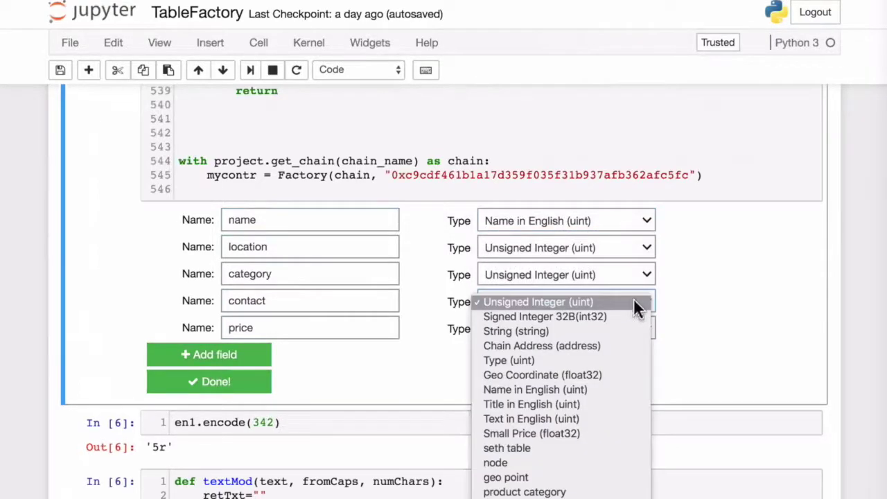
{"action": "left_click", "coordinate": [586, 346]}
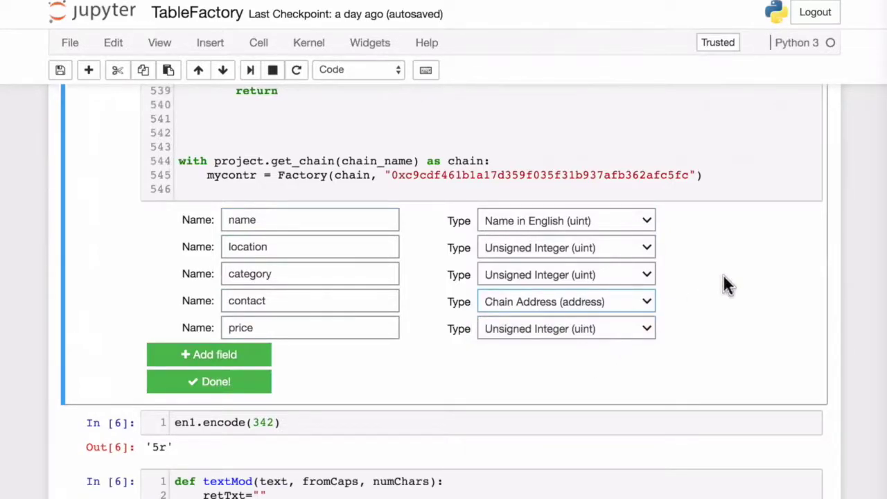
{"action": "left_click", "coordinate": [646, 248]}
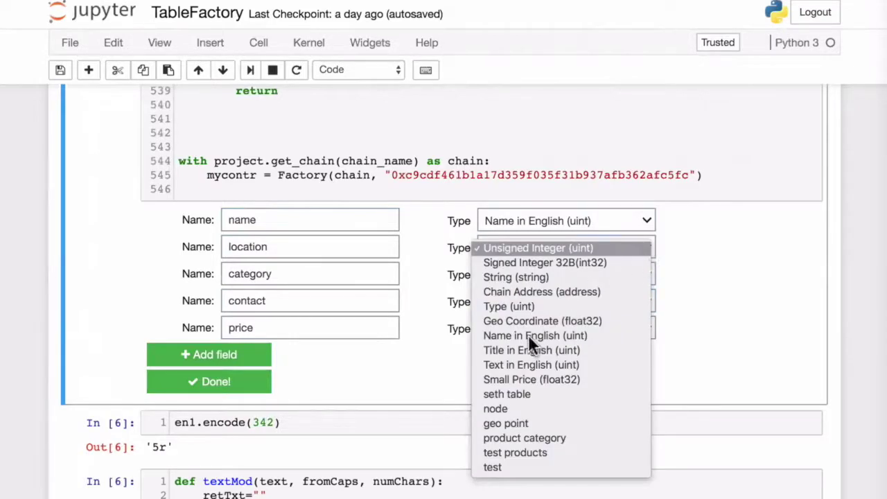
{"action": "left_click", "coordinate": [528, 423]}
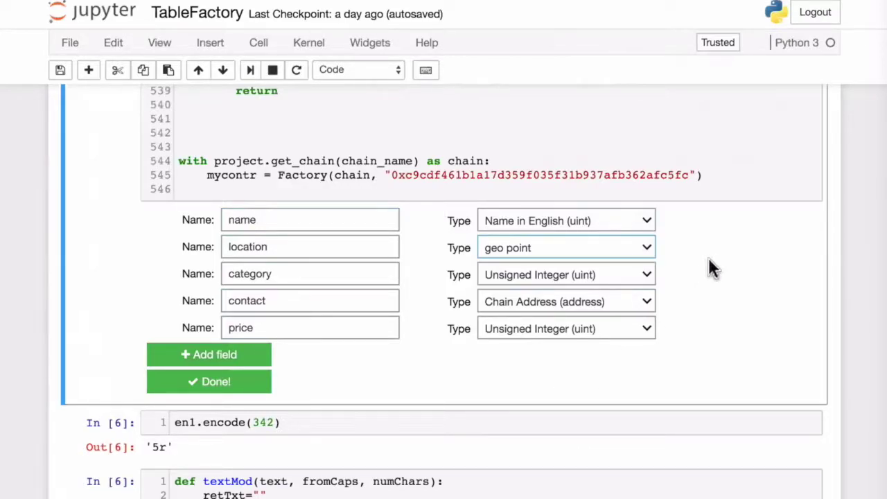
Step: Set the category field's type to product category and price to Small Price (float32), and submit the field definitions
{"action": "left_click", "coordinate": [646, 275]}
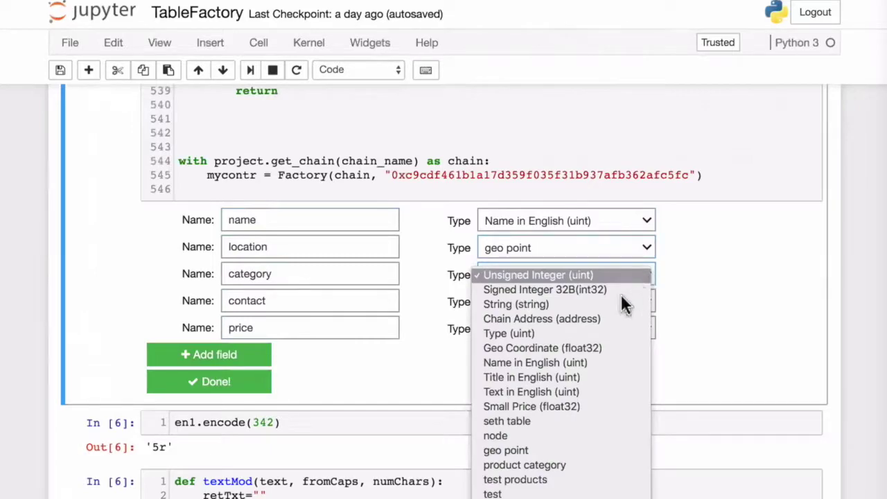
{"action": "left_click", "coordinate": [563, 465]}
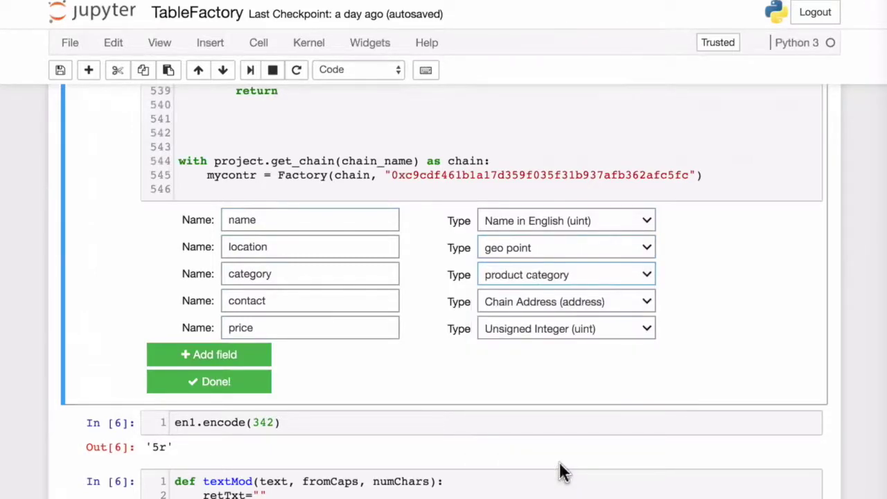
{"action": "left_click", "coordinate": [638, 335]}
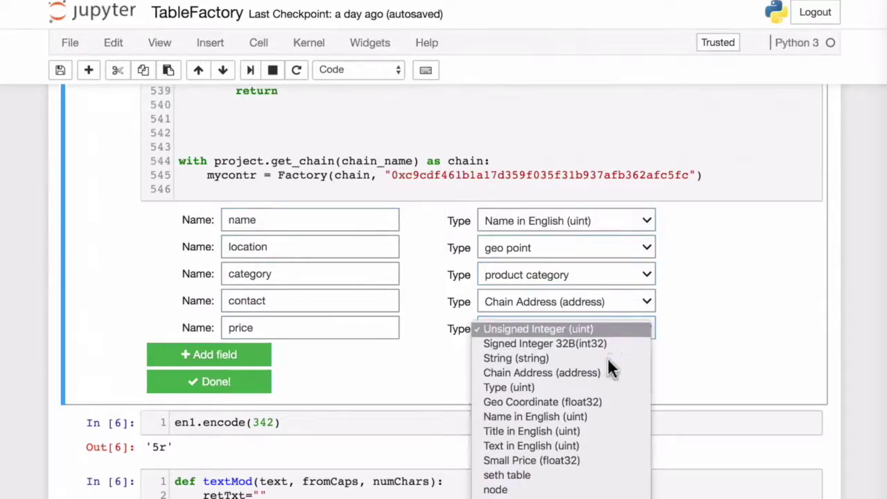
{"action": "left_click", "coordinate": [585, 462]}
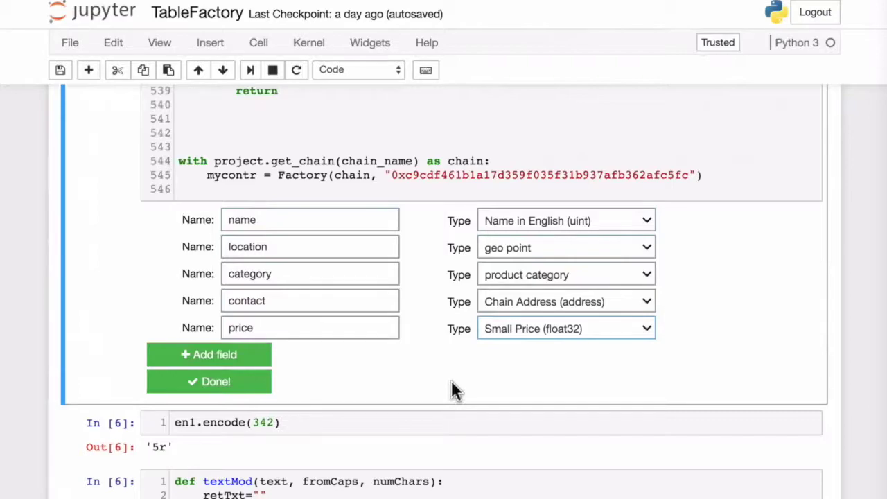
{"action": "left_click", "coordinate": [231, 385]}
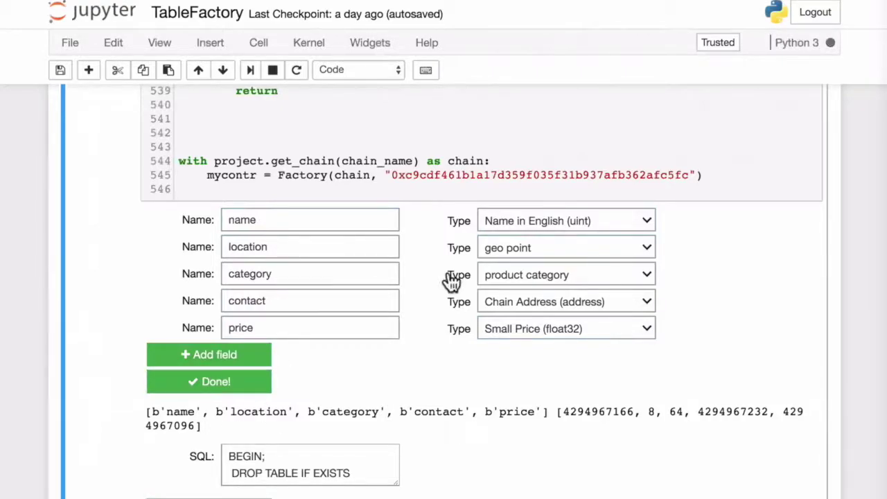
Step: Open the record form of the product or service table and enter Id 5 and the name "first product"
{"action": "left_click", "coordinate": [392, 221]}
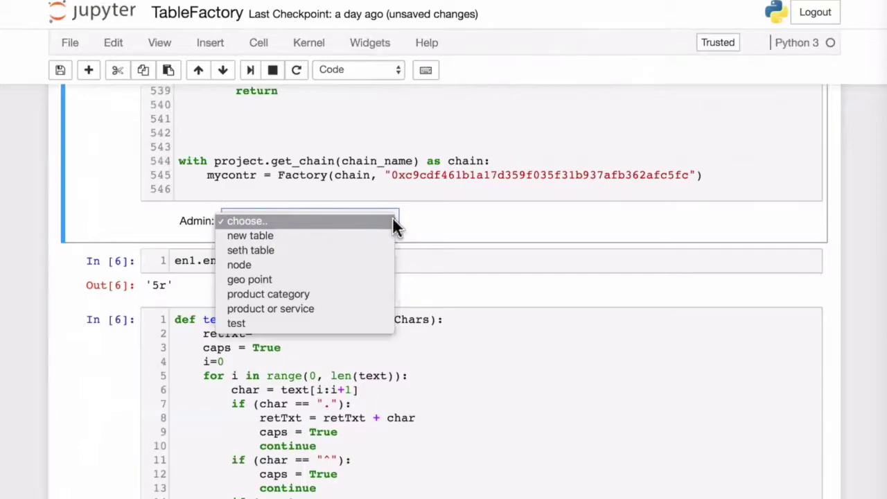
{"action": "left_click", "coordinate": [319, 308]}
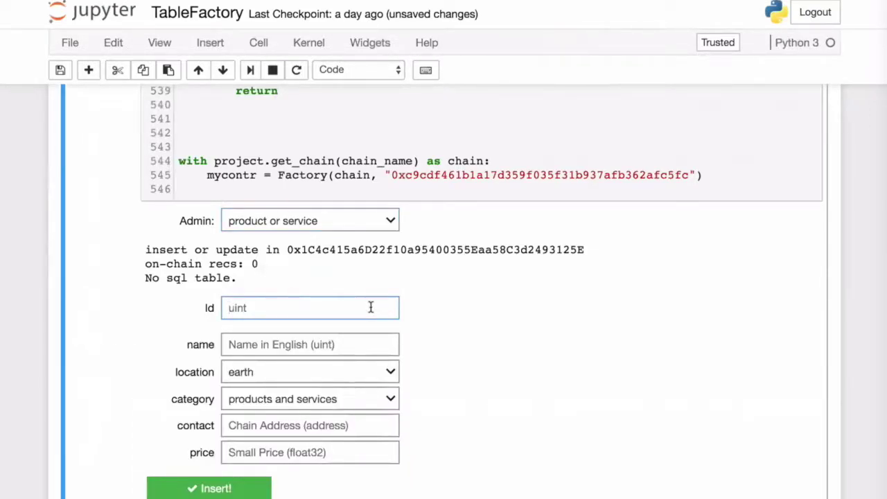
{"action": "type", "text": "5"}
{"action": "left_click", "coordinate": [341, 345]}
{"action": "type", "text": "fir"}
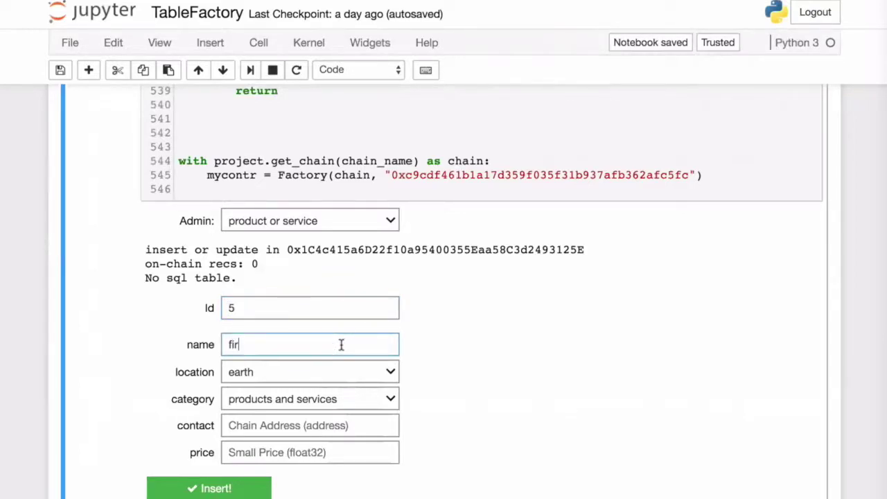
{"action": "type", "text": "st product"}
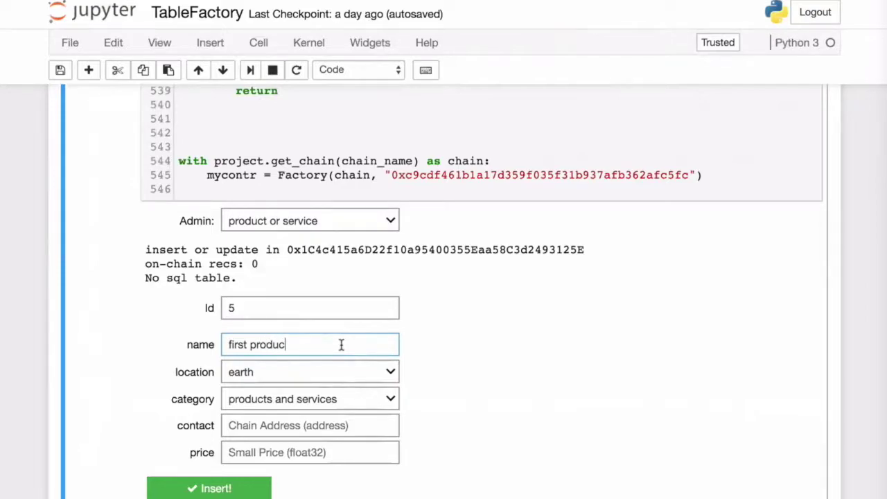
Step: Set the record's location to land berlin by narrowing it down through europe and germany
{"action": "left_click", "coordinate": [392, 377]}
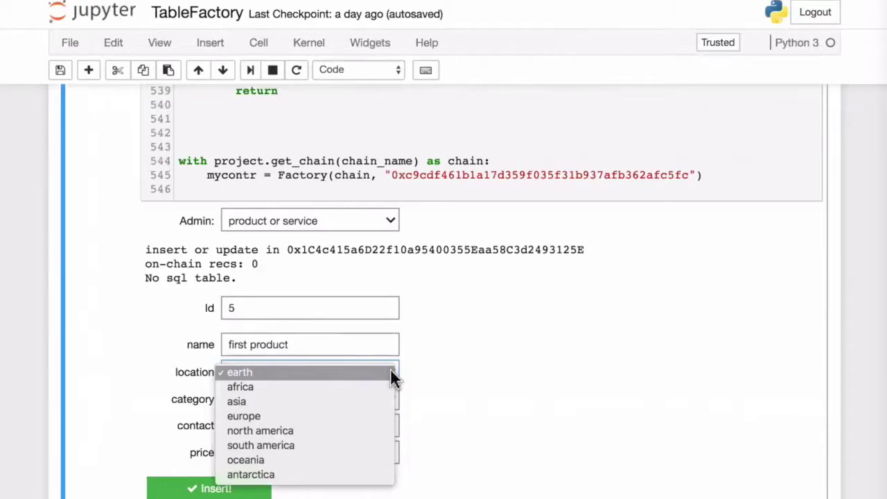
{"action": "left_click", "coordinate": [272, 416]}
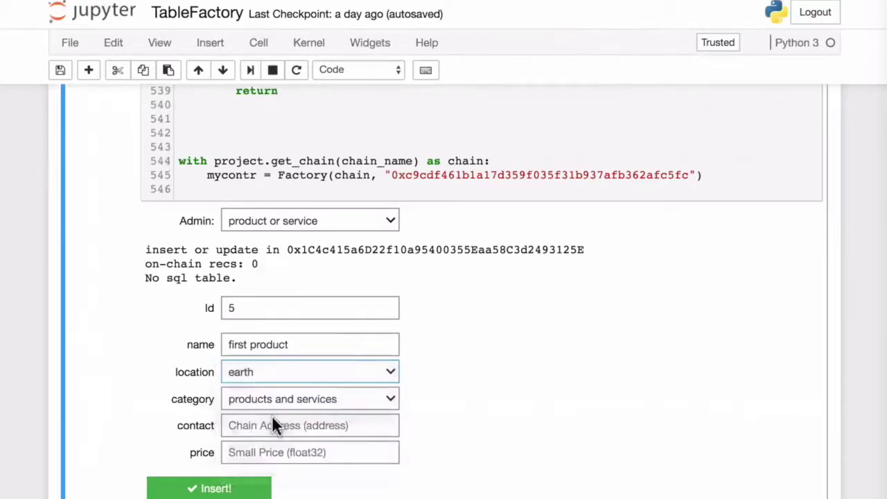
{"action": "left_click", "coordinate": [392, 374]}
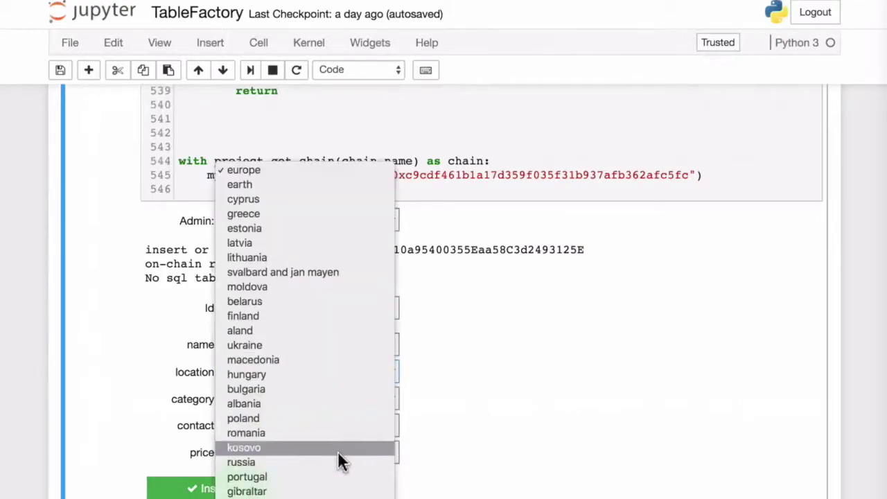
{"action": "scroll", "coordinate": [340, 461], "scroll_direction": "down", "scroll_amount": 2}
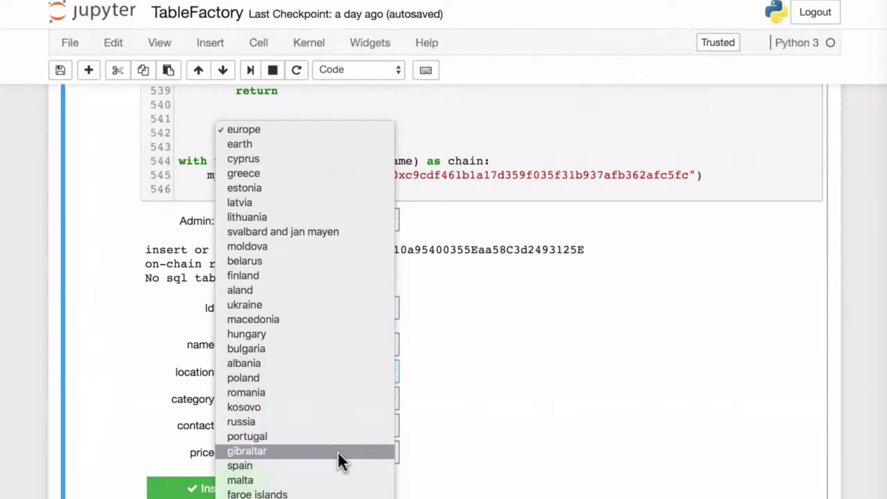
{"action": "scroll", "coordinate": [337, 451], "scroll_direction": "down", "scroll_amount": 10}
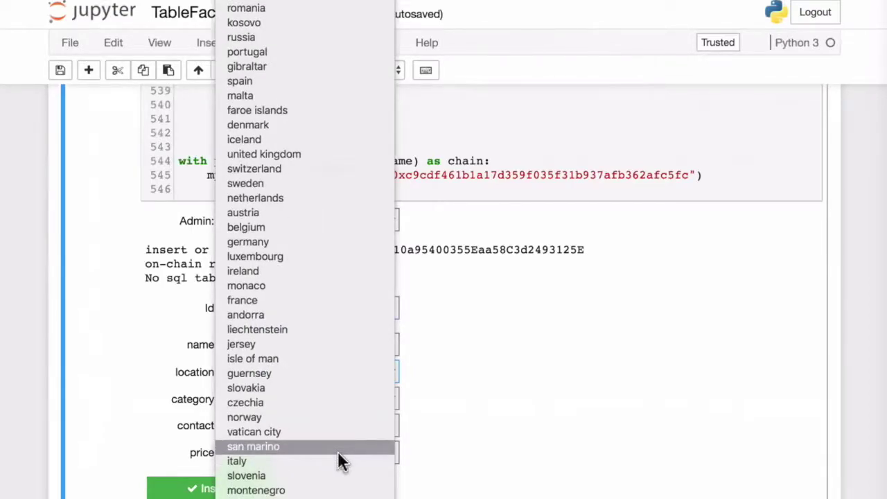
{"action": "left_click", "coordinate": [303, 244]}
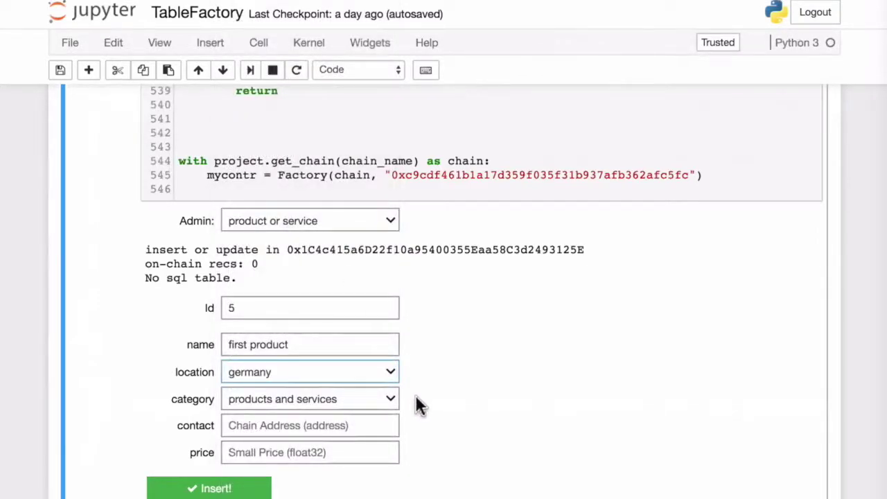
{"action": "left_click", "coordinate": [392, 371]}
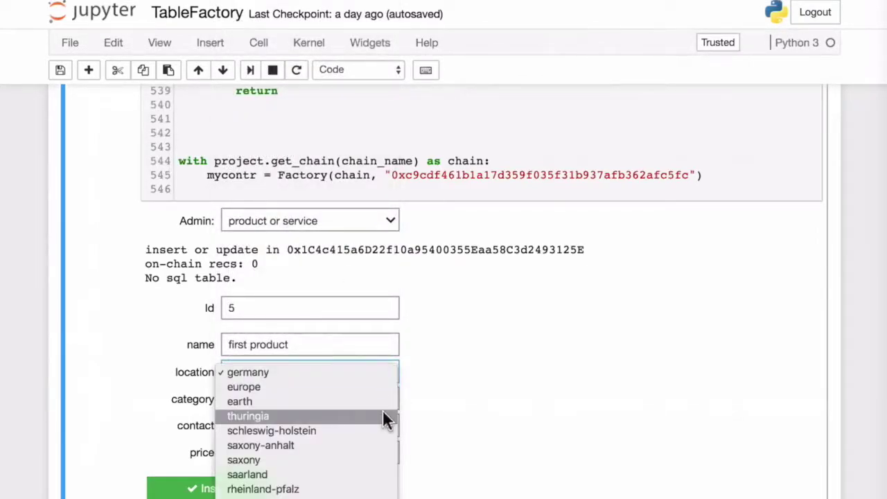
{"action": "scroll", "coordinate": [386, 419], "scroll_direction": "down", "scroll_amount": 3}
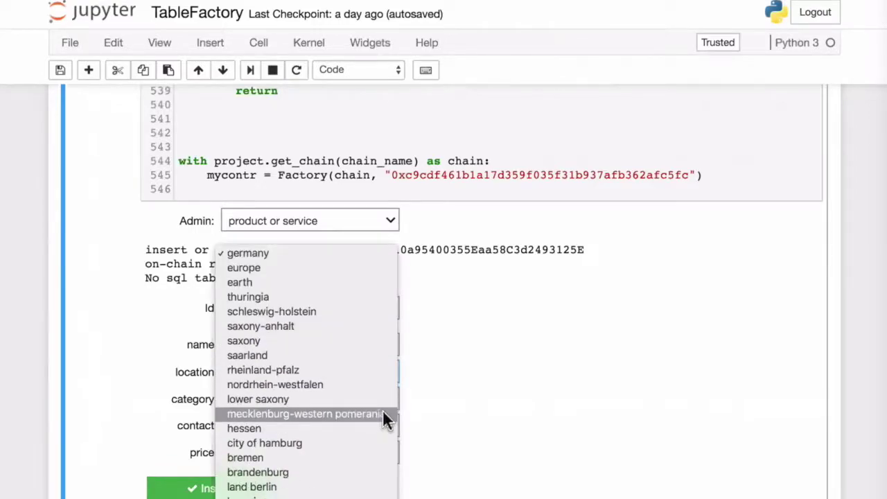
{"action": "left_click", "coordinate": [325, 487]}
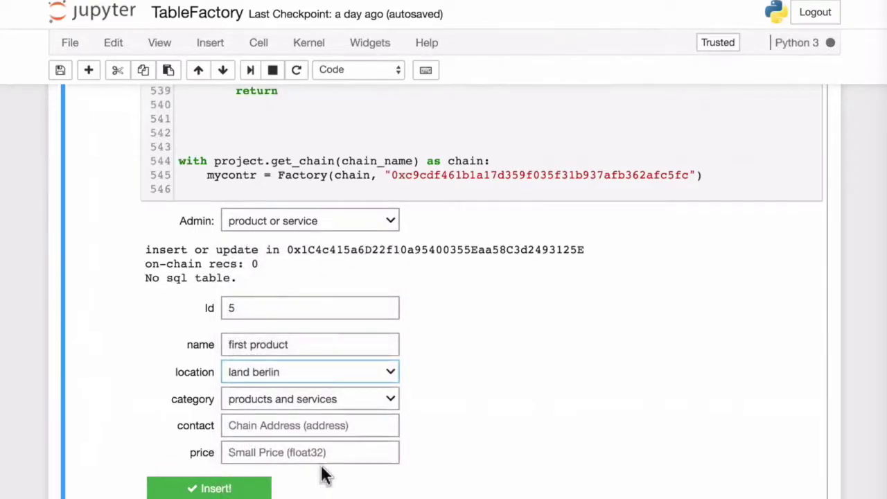
Step: Refine the record's location from land berlin to its mitte district
{"action": "left_click", "coordinate": [391, 372]}
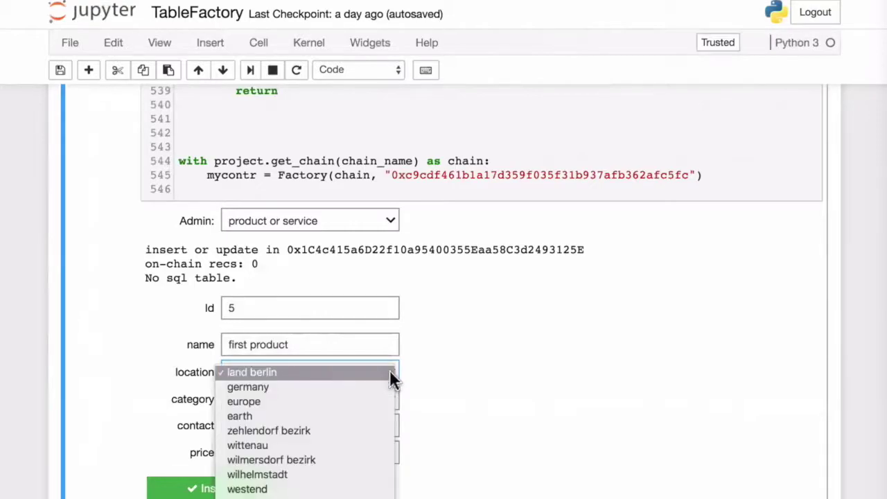
{"action": "scroll", "coordinate": [348, 425], "scroll_direction": "down", "scroll_amount": 20}
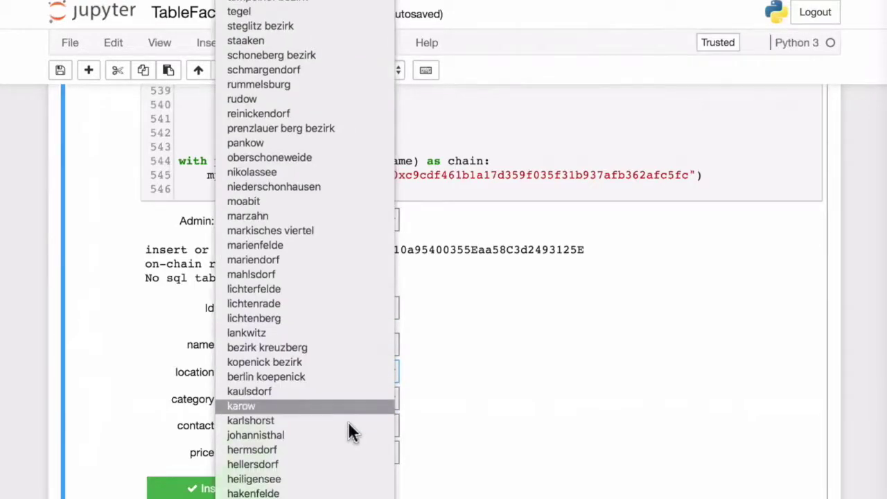
{"action": "scroll", "coordinate": [348, 424], "scroll_direction": "down", "scroll_amount": 5}
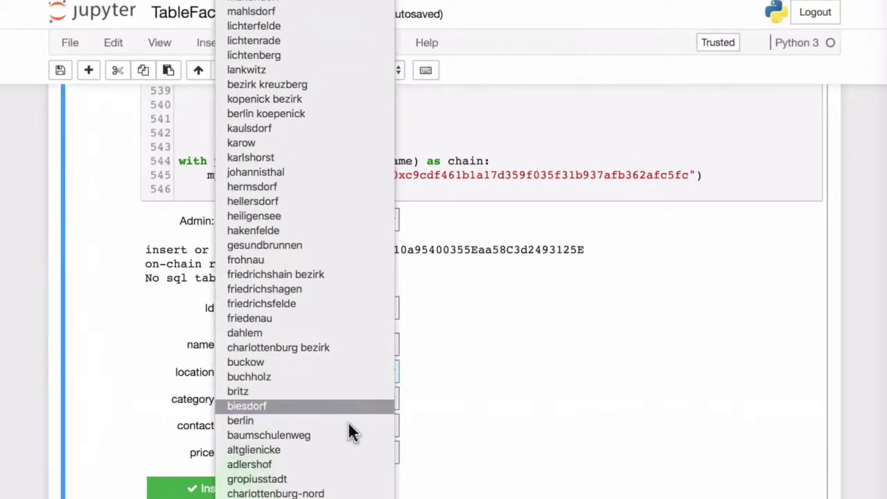
{"action": "scroll", "coordinate": [348, 422], "scroll_direction": "down", "scroll_amount": 6}
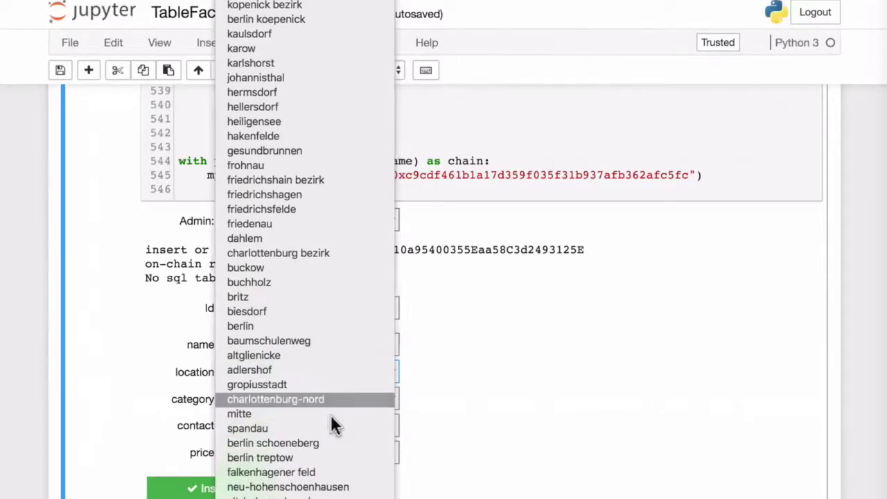
{"action": "left_click", "coordinate": [331, 414]}
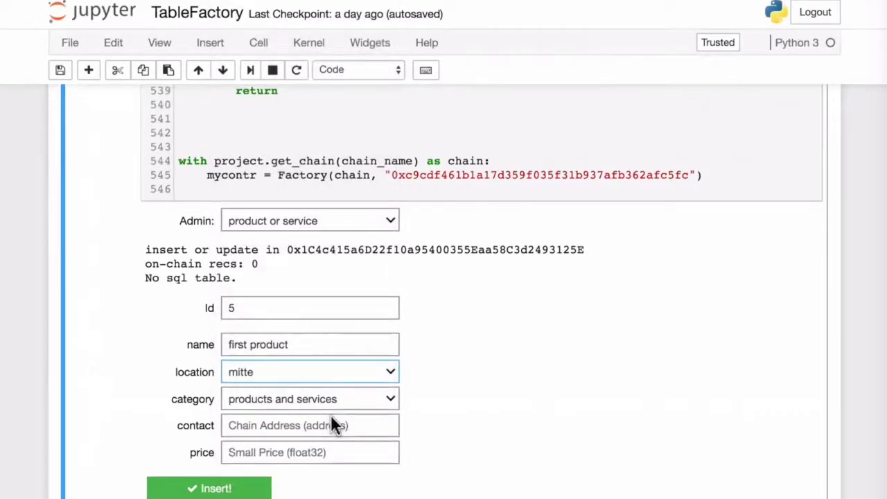
Step: Narrow the record's category through products and tools and general machinery to hydraulic machinery and equipment
{"action": "left_click", "coordinate": [392, 402]}
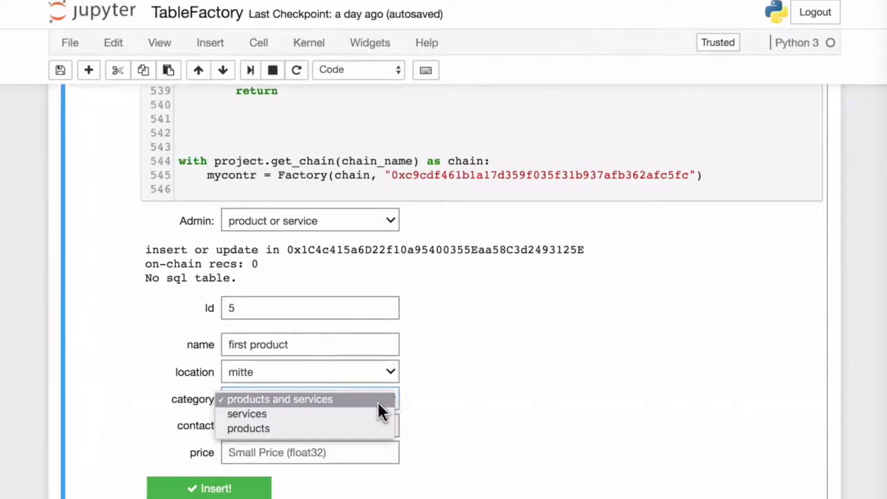
{"action": "left_click", "coordinate": [314, 431]}
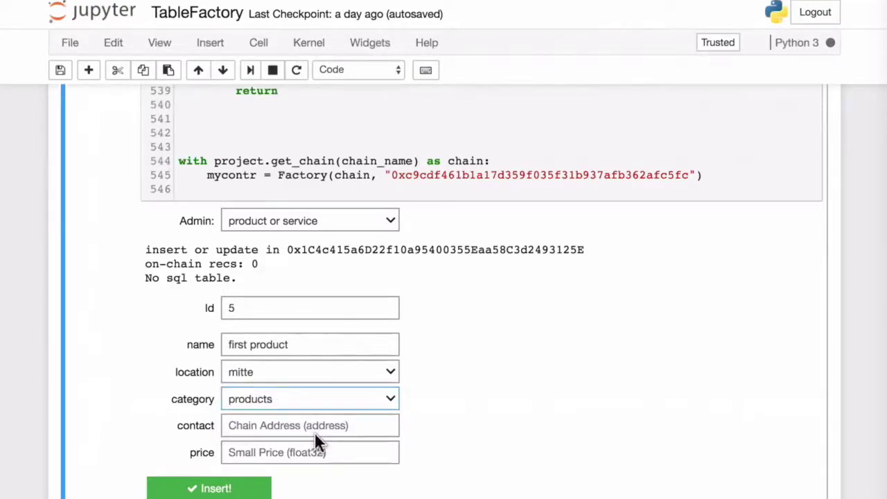
{"action": "left_click", "coordinate": [389, 402]}
{"action": "scroll", "coordinate": [385, 433], "scroll_direction": "down", "scroll_amount": 5}
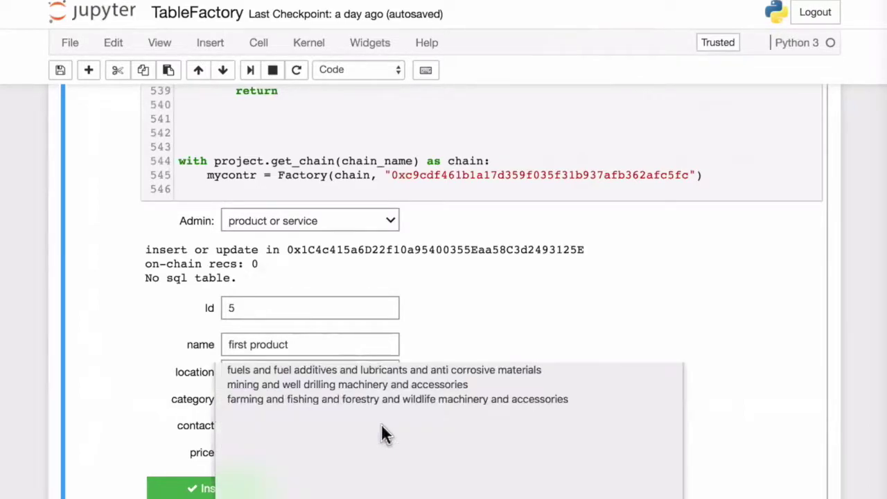
{"action": "left_click", "coordinate": [380, 412]}
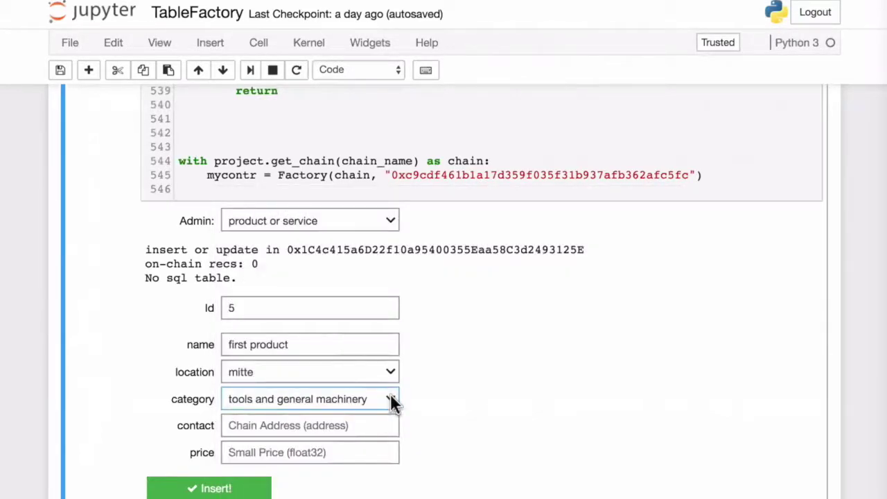
{"action": "left_click", "coordinate": [391, 400]}
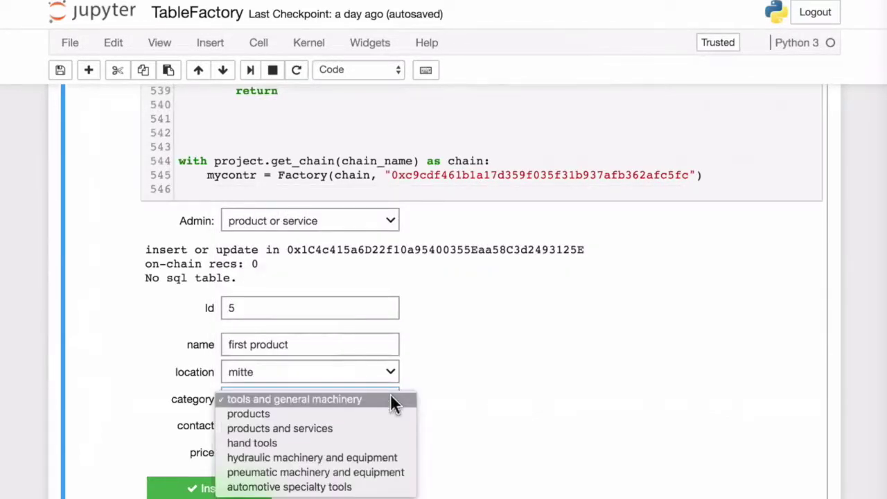
{"action": "left_click", "coordinate": [357, 458]}
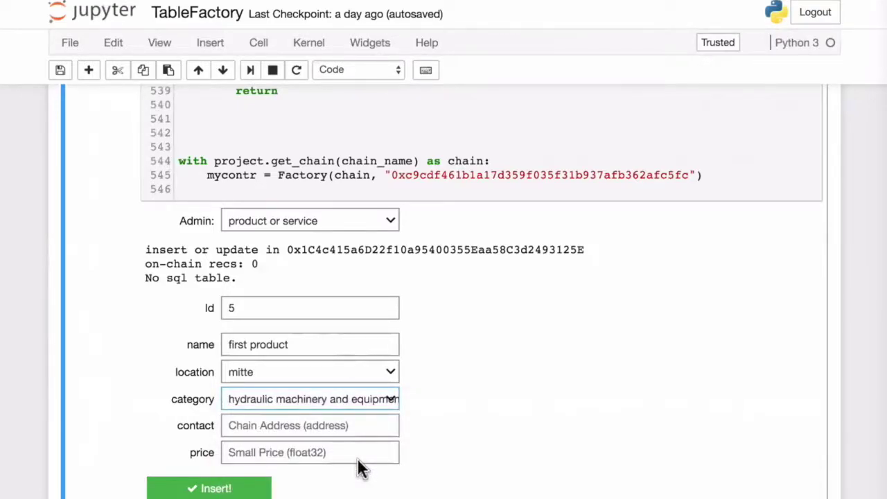
Step: Refine the category through hydraulic hose and tube fittings down to ferrules
{"action": "left_click", "coordinate": [391, 400]}
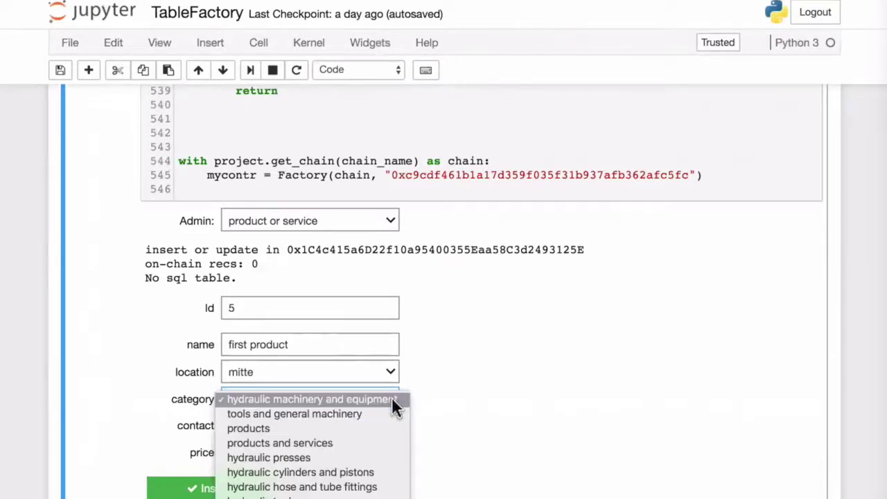
{"action": "left_click", "coordinate": [335, 487]}
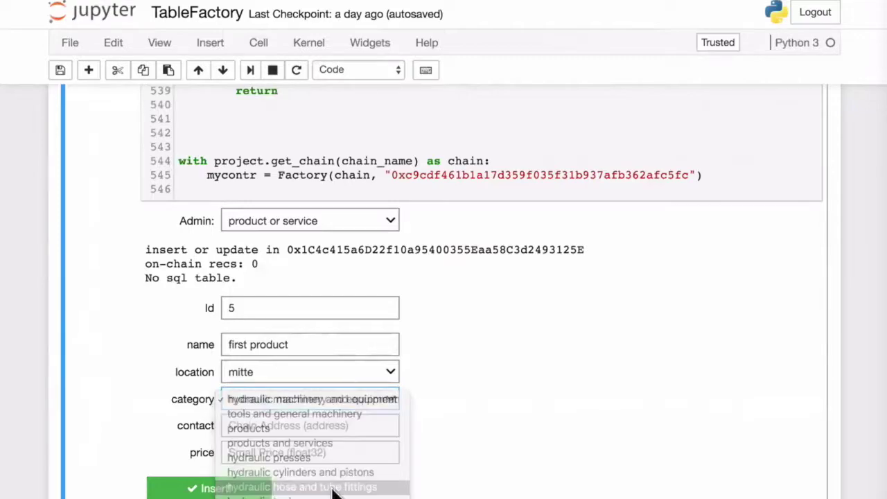
{"action": "key", "text": "Down"}
{"action": "left_click", "coordinate": [390, 399]}
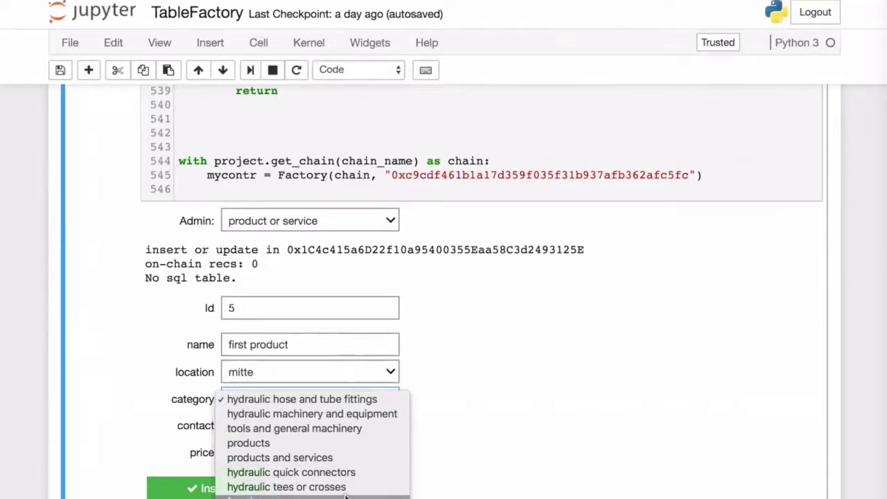
{"action": "key", "text": "Escape"}
{"action": "key", "text": "Up"}
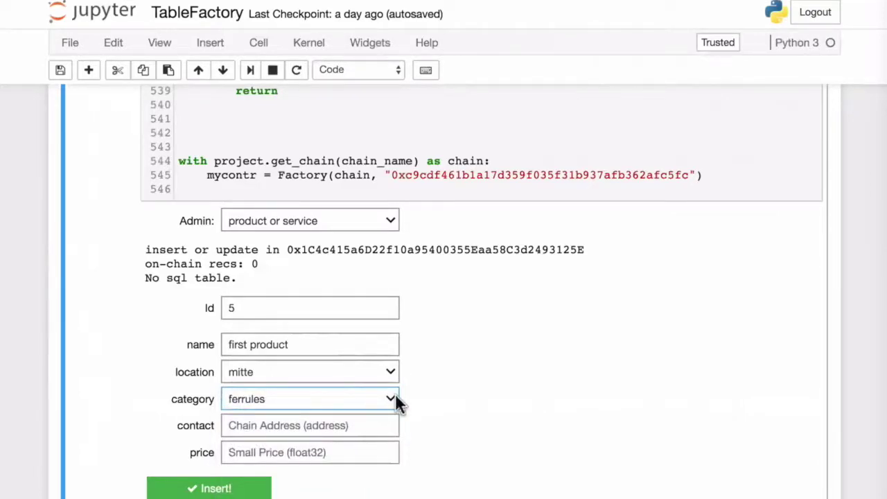
{"action": "left_click", "coordinate": [396, 401]}
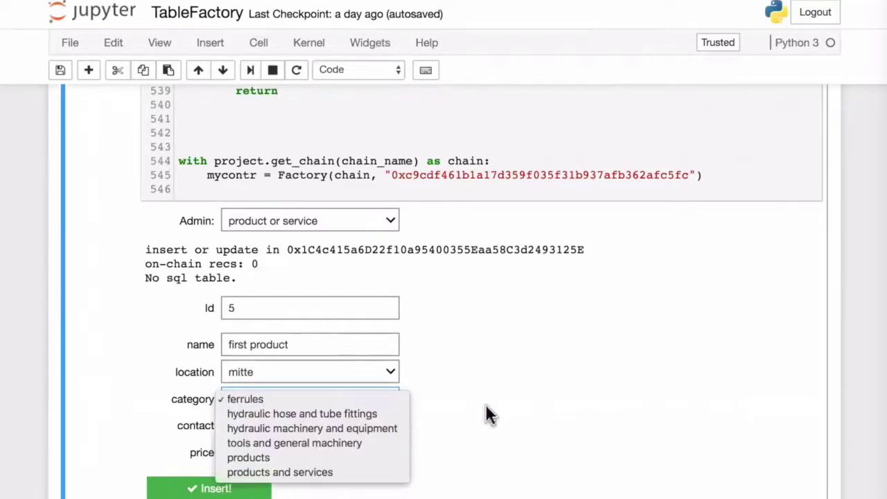
{"action": "left_click", "coordinate": [486, 409]}
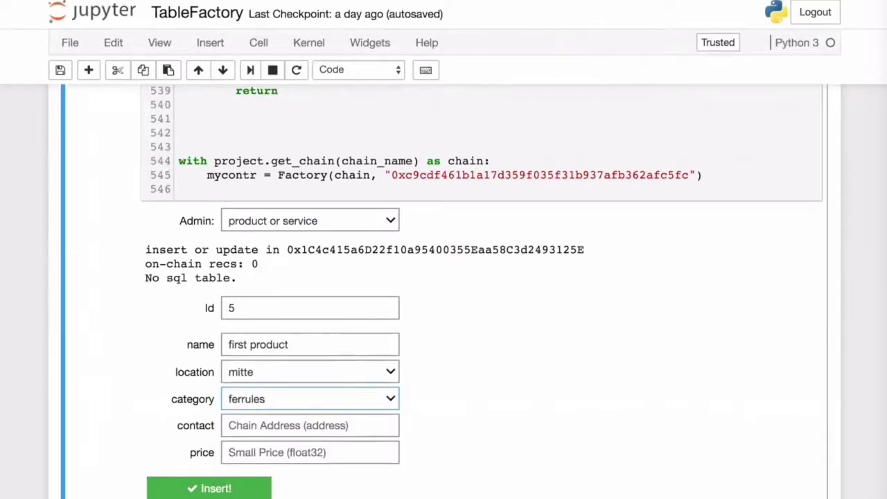
Step: Paste the chain address into the record's contact field with a double quote in front of it
{"action": "left_click", "coordinate": [353, 425]}
{"action": "key", "text": "ctrl+v"}
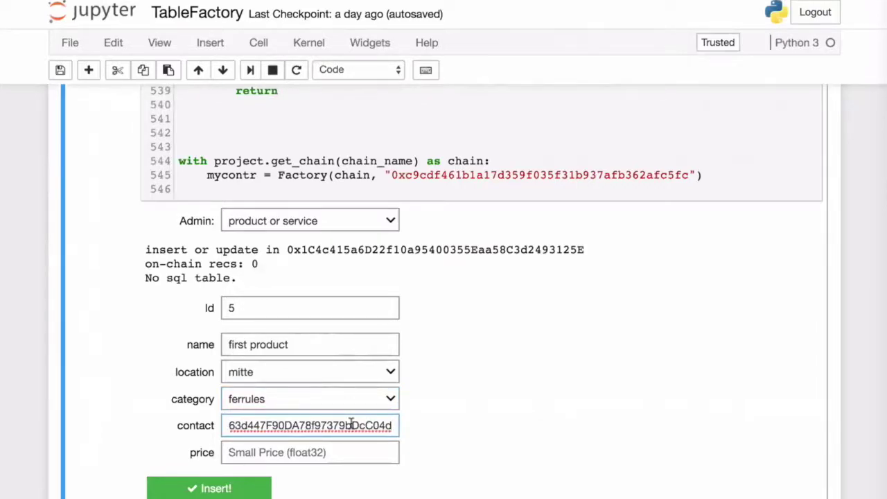
{"action": "type", "text": "\""}
Step: Set the record's price to 2.345 and insert the record into the table
{"action": "left_click", "coordinate": [346, 455]}
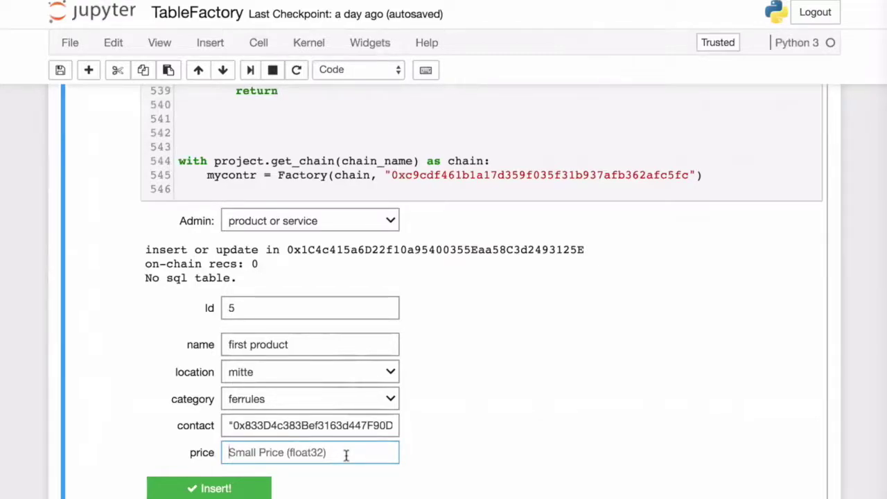
{"action": "type", "text": "2.345"}
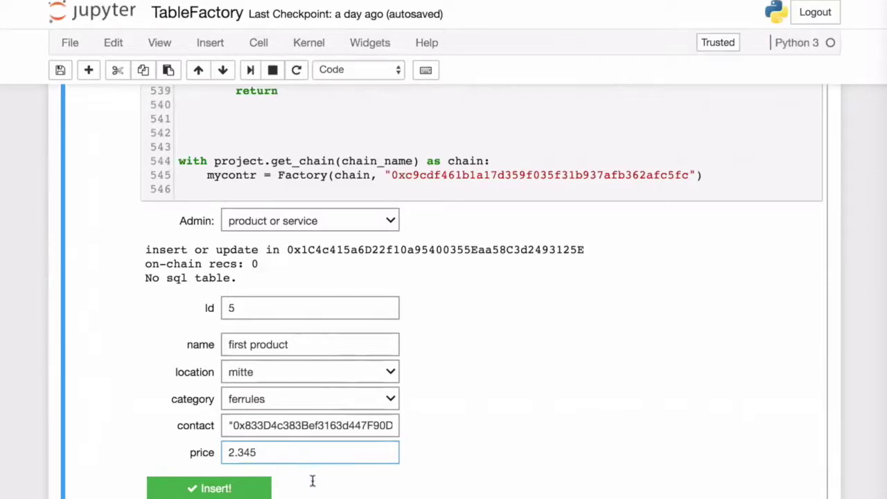
{"action": "left_click", "coordinate": [225, 490]}
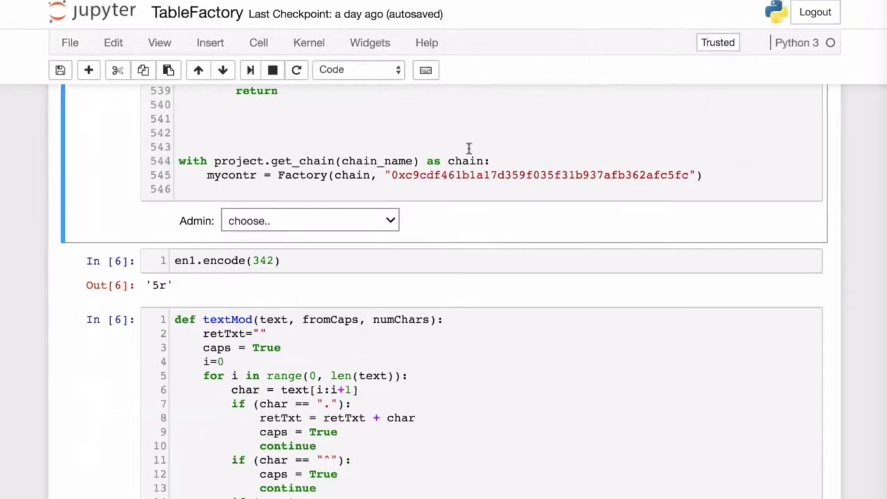
Step: Reopen the record form of the product or service table and activate its Id field for entry
{"action": "left_click", "coordinate": [393, 219]}
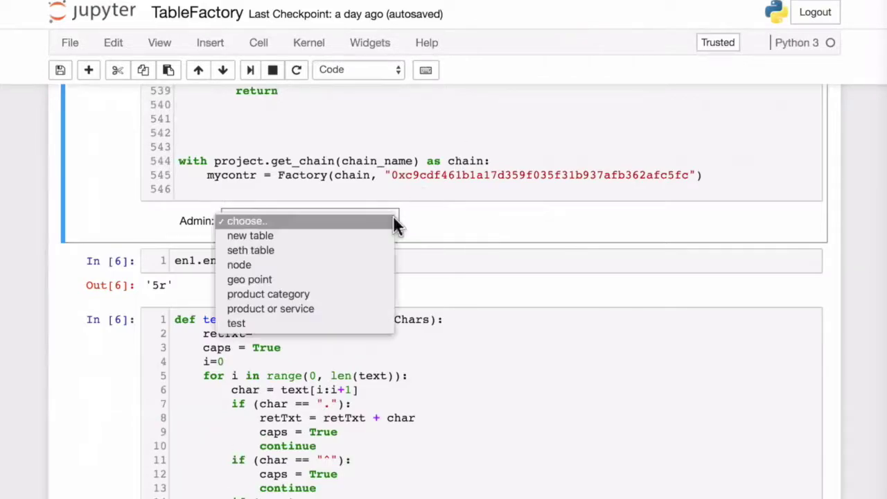
{"action": "left_click", "coordinate": [306, 309]}
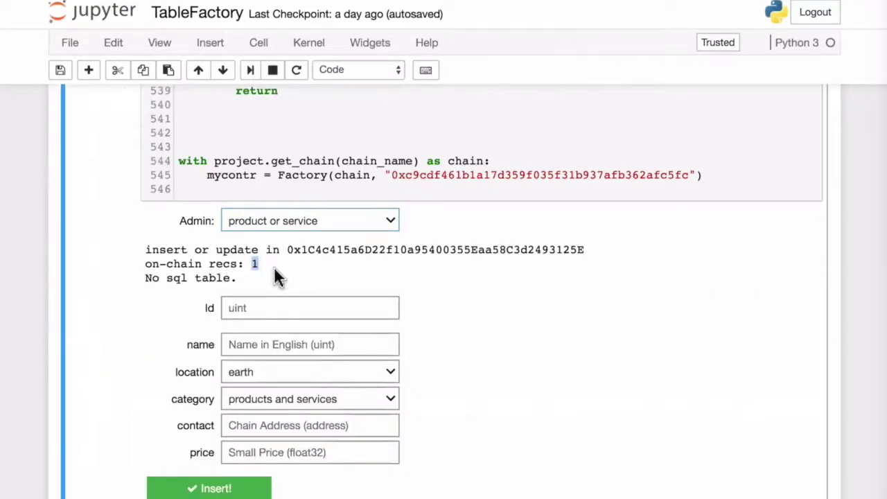
{"action": "left_click", "coordinate": [263, 308]}
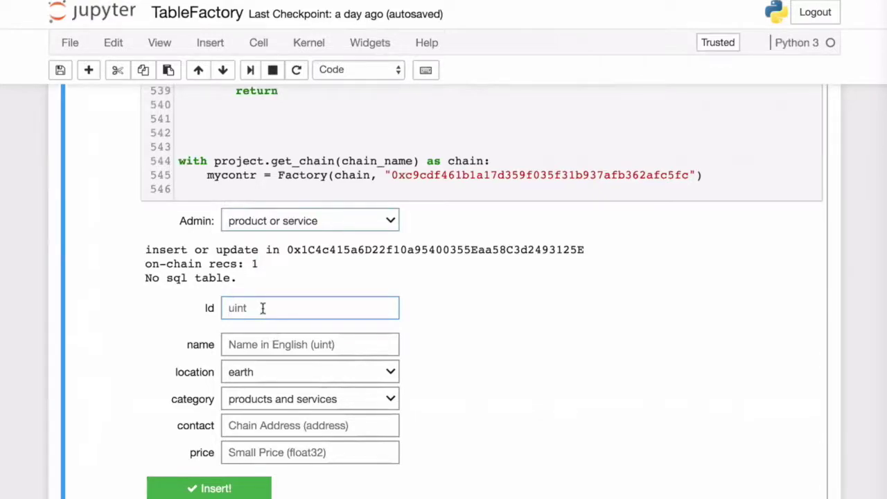